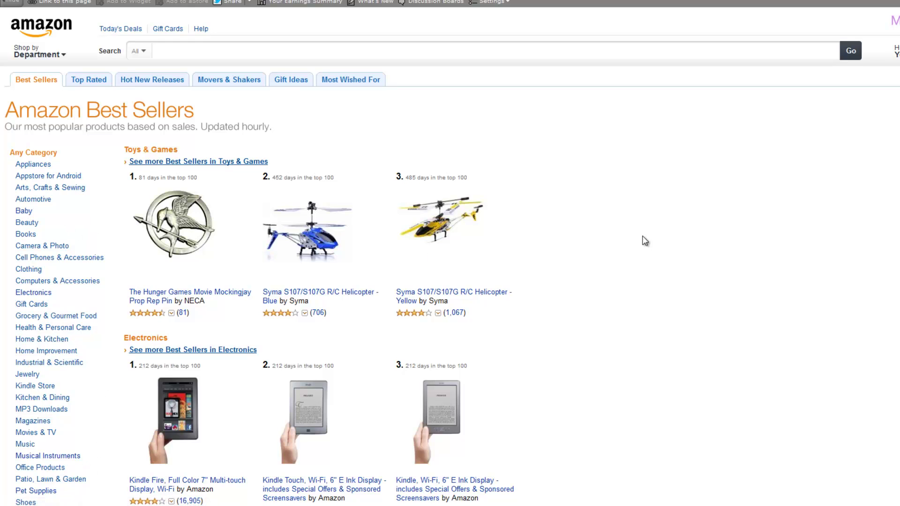
# - Open the Baby best sellers and review its Potty Training, Safety and Strollers subcategories
pyautogui.scroll(-3, 661, 239)
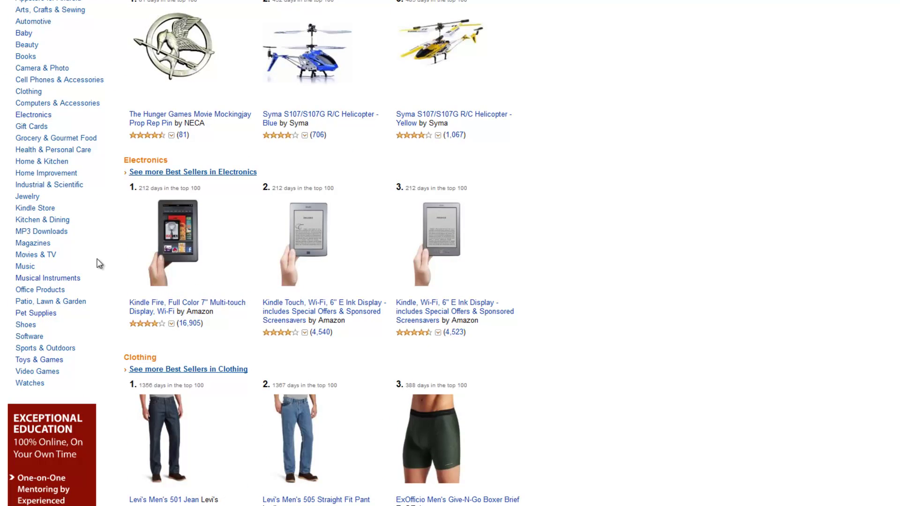
pyautogui.scroll(3, 99, 259)
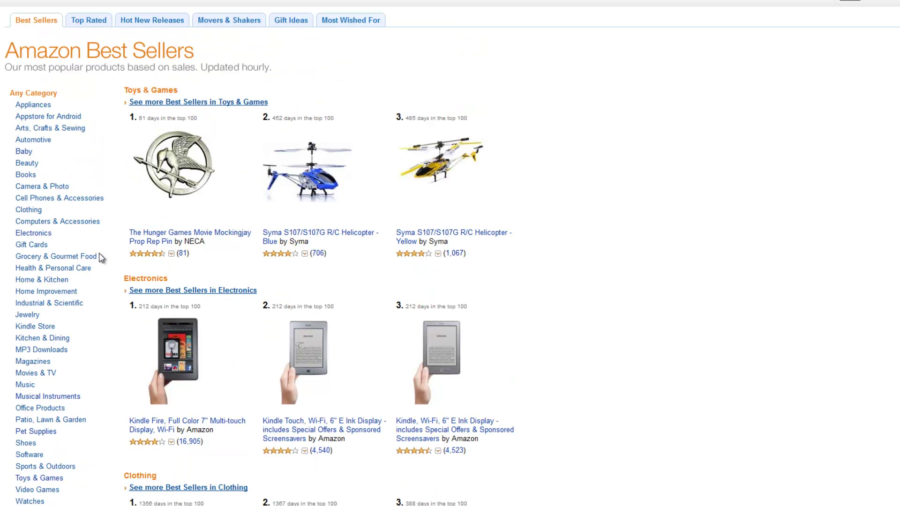
pyautogui.click(23, 153)
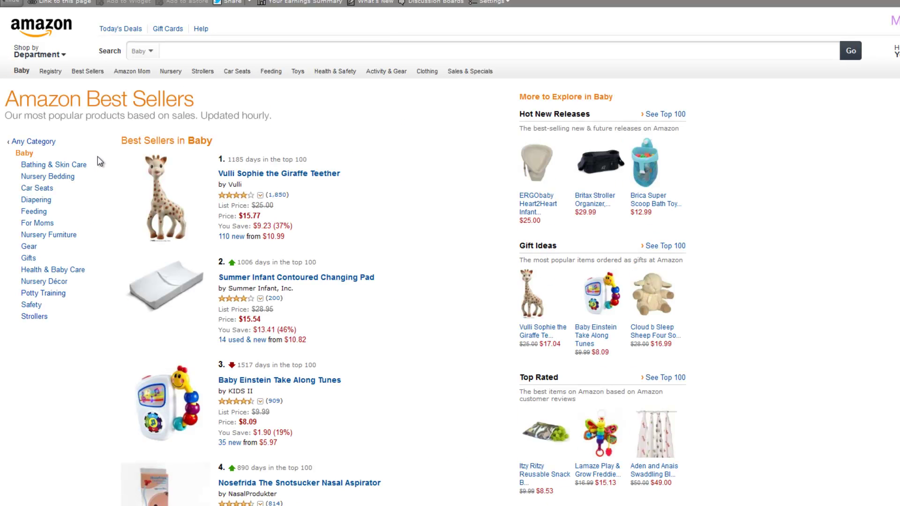
pyautogui.scroll(-1, 104, 160)
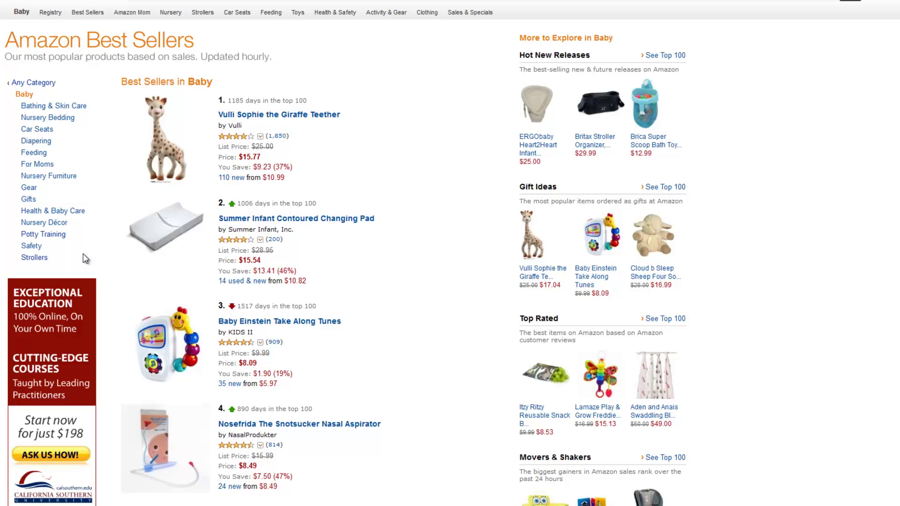
pyautogui.moveTo(93, 253); pyautogui.dragTo(95, 220)
pyautogui.click(93, 216)
# - View the Potties & Seats best sellers, then return to Toilet Training Products
pyautogui.scroll(2, 99, 208)
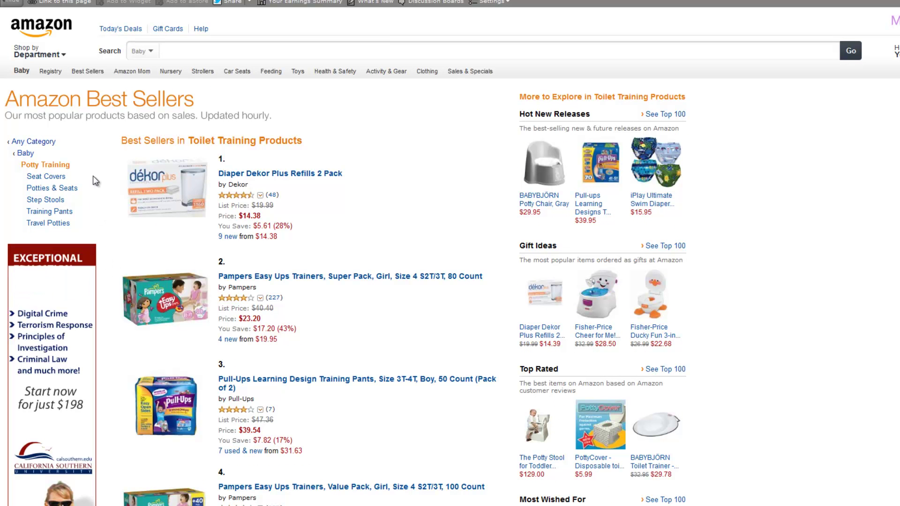
pyautogui.moveTo(100, 171); pyautogui.dragTo(27, 230)
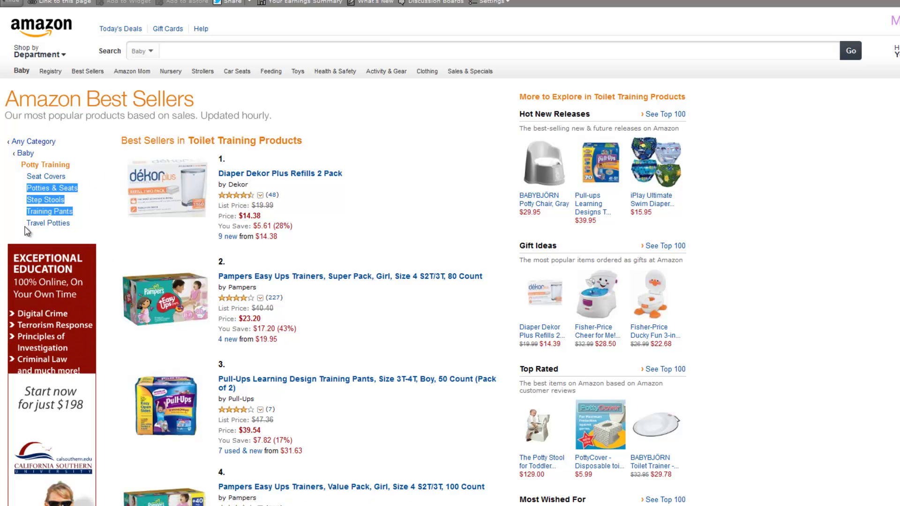
pyautogui.click(84, 227)
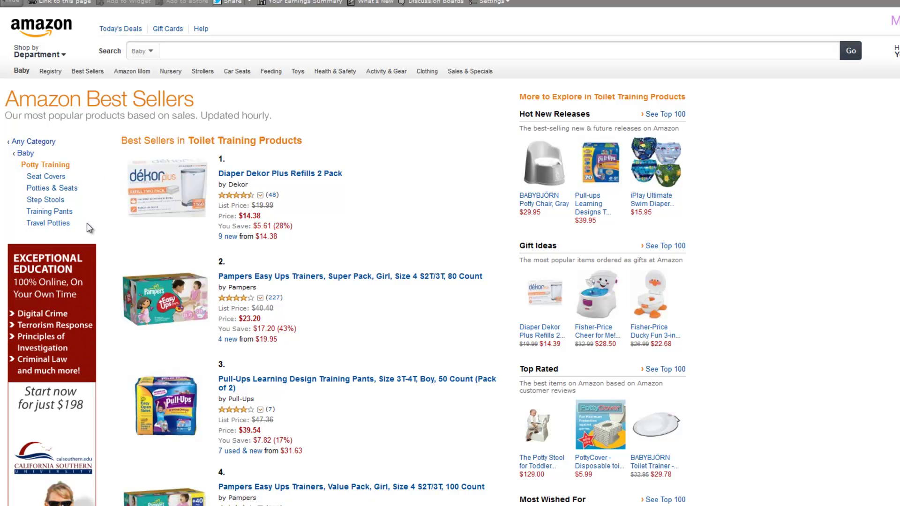
pyautogui.click(61, 190)
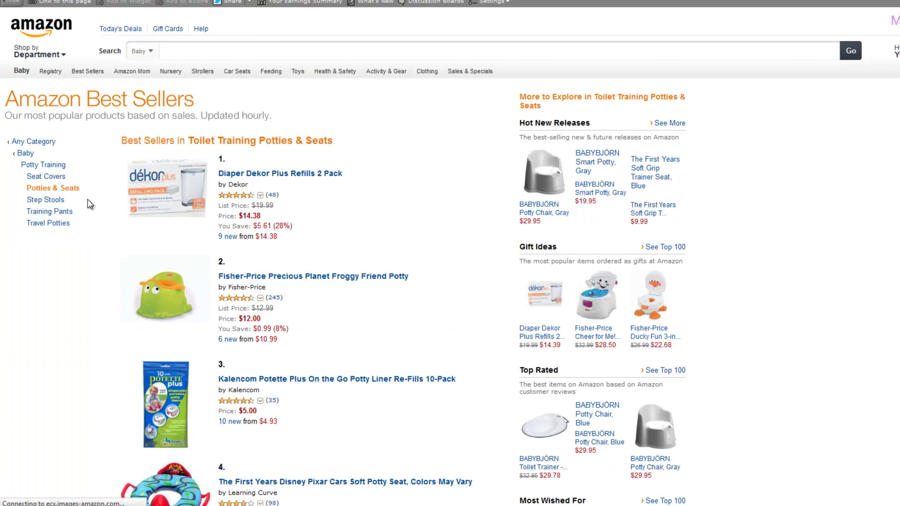
pyautogui.click(55, 168)
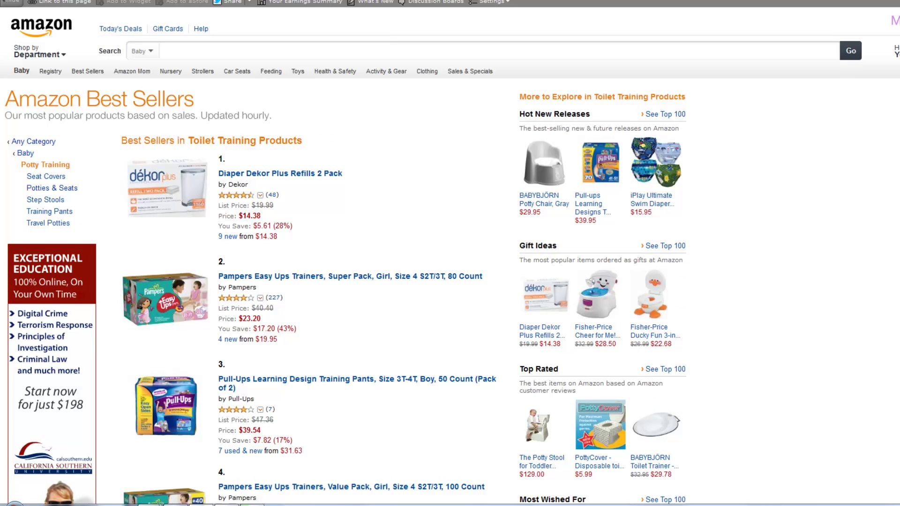
# - Bring up the Chads Amazon Project folder and show the New item submenu on its empty pane
pyautogui.moveTo(228, 496)
pyautogui.click(261, 419)
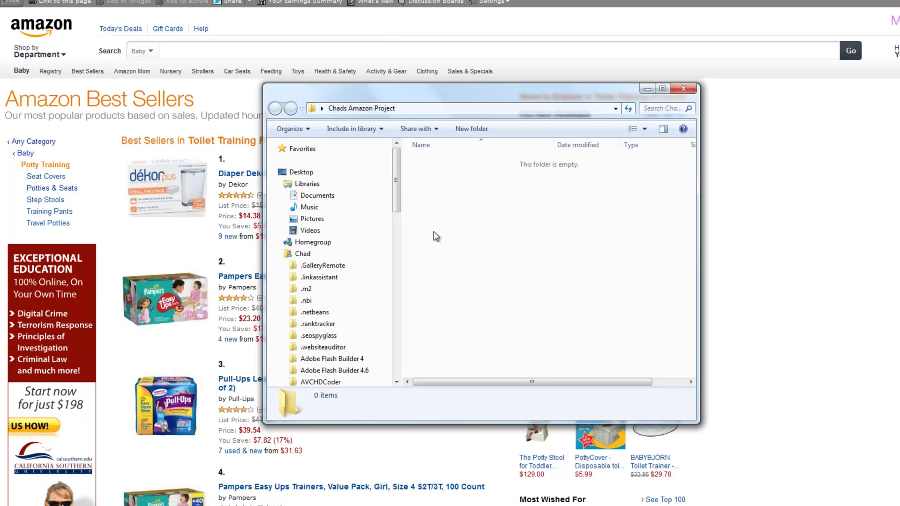
pyautogui.rightClick(453, 227)
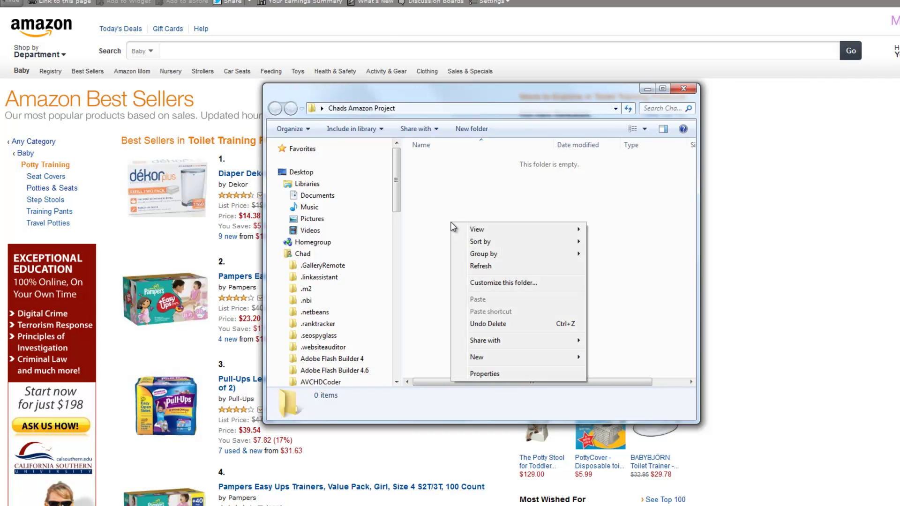
pyautogui.click(441, 206)
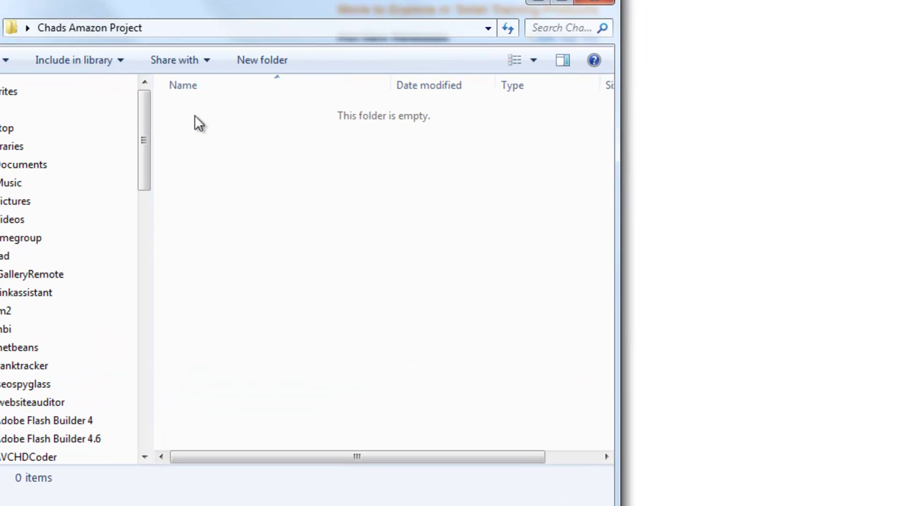
pyautogui.rightClick(227, 149)
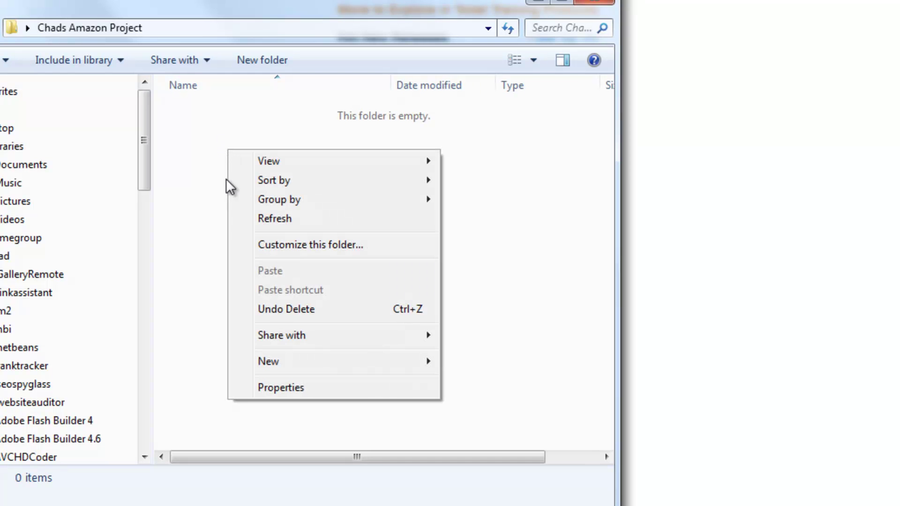
pyautogui.click(197, 139)
pyautogui.rightClick(197, 138)
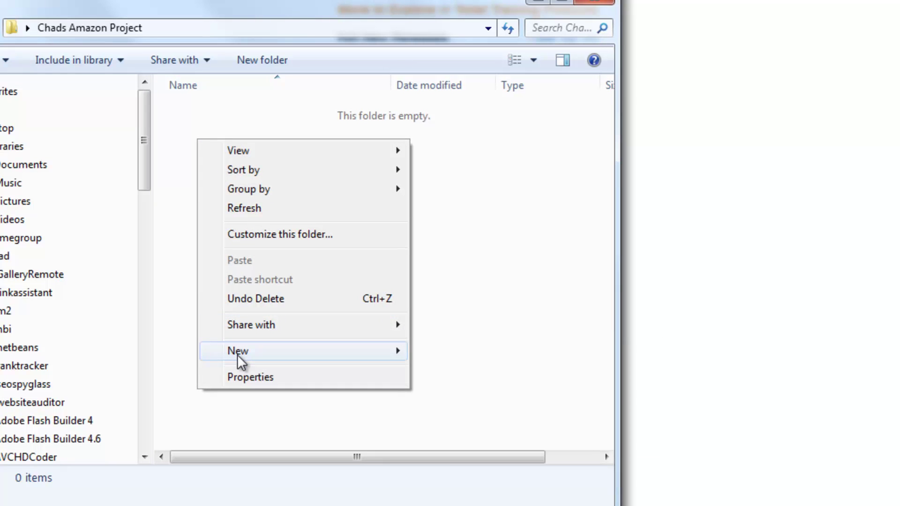
pyautogui.moveTo(238, 355)
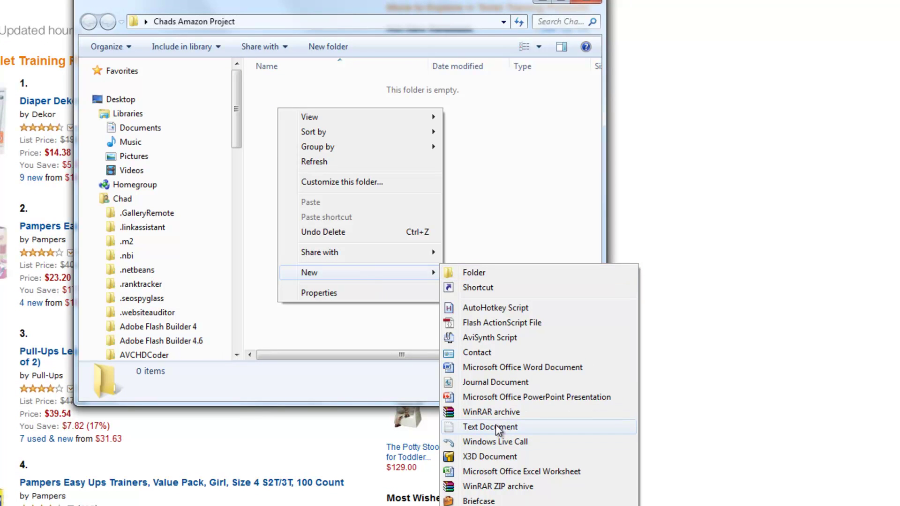
# - Create a test folder named 'Amazon Course', then delete it to the Recycle Bin
pyautogui.click(482, 278)
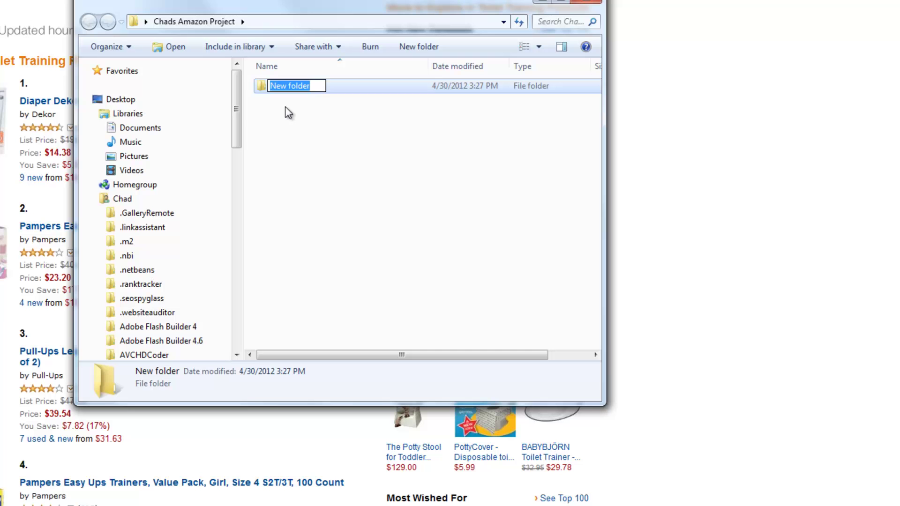
pyautogui.write('Amazon ')
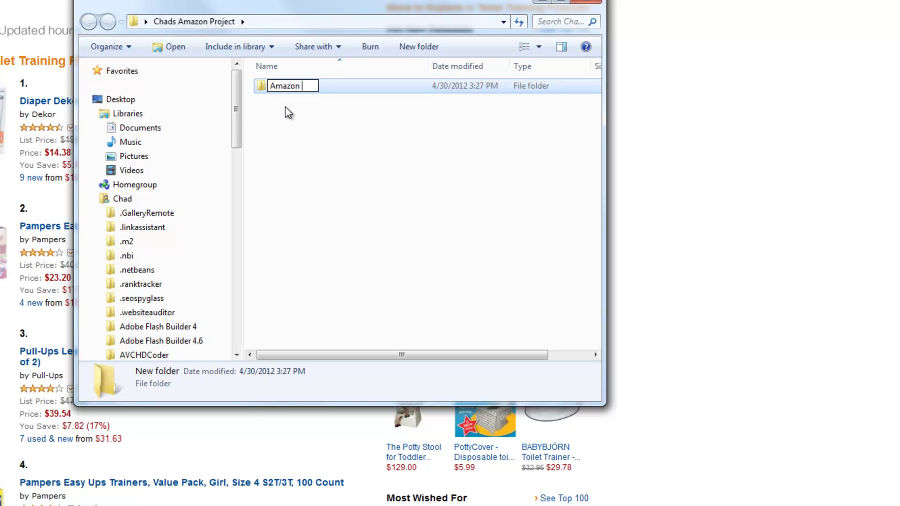
pyautogui.write('Course')
pyautogui.click(285, 107)
pyautogui.click(291, 90)
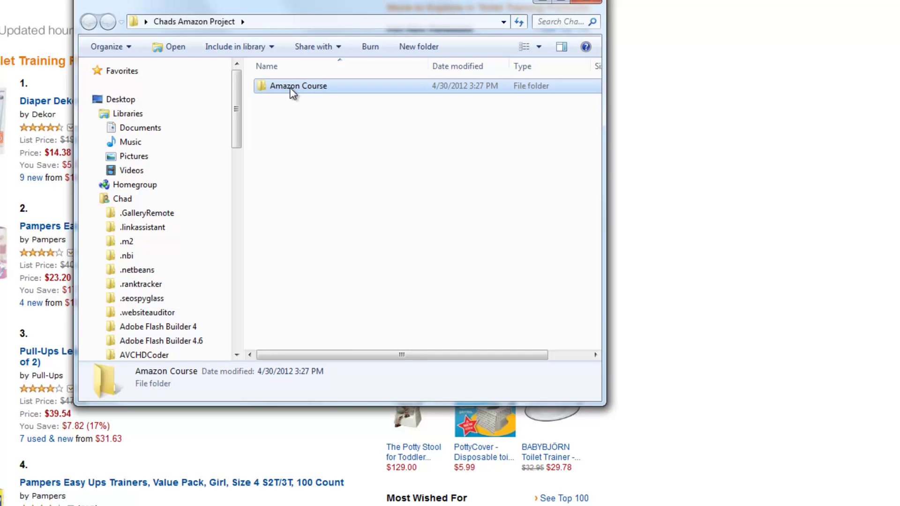
pyautogui.rightClick(292, 93)
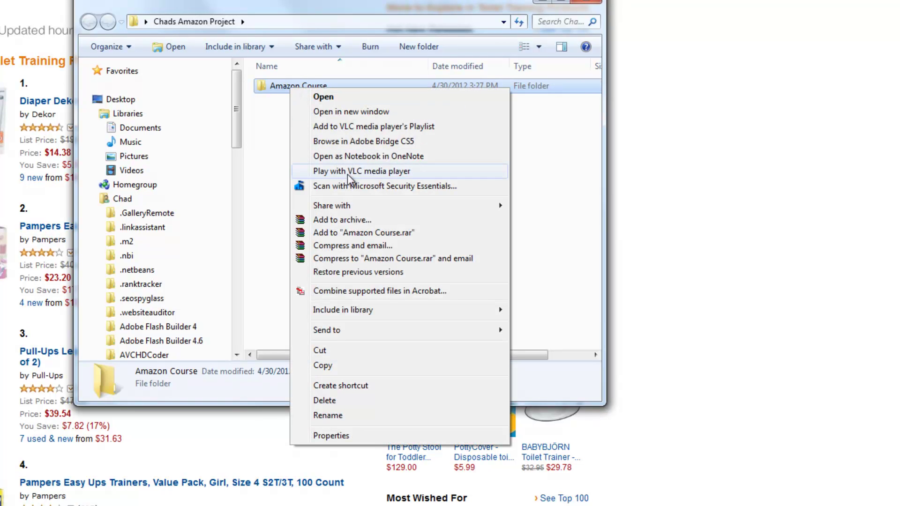
pyautogui.click(334, 417)
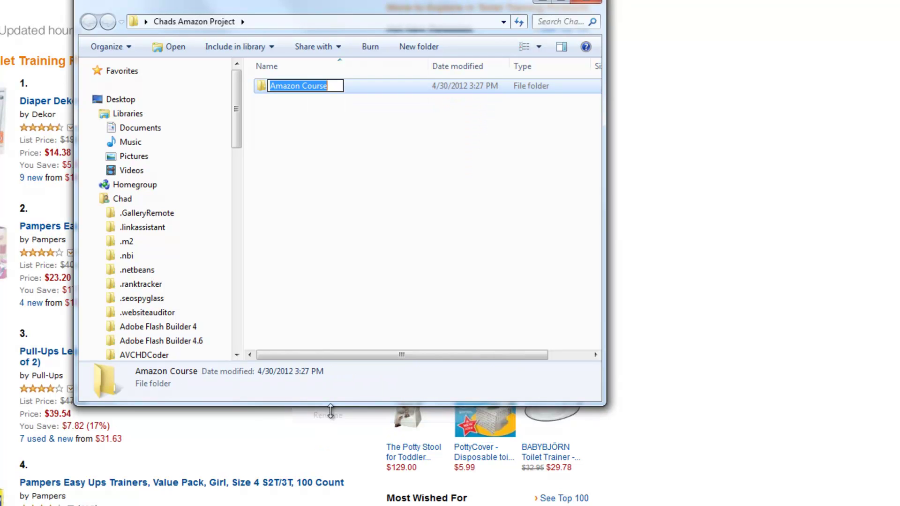
pyautogui.click(296, 235)
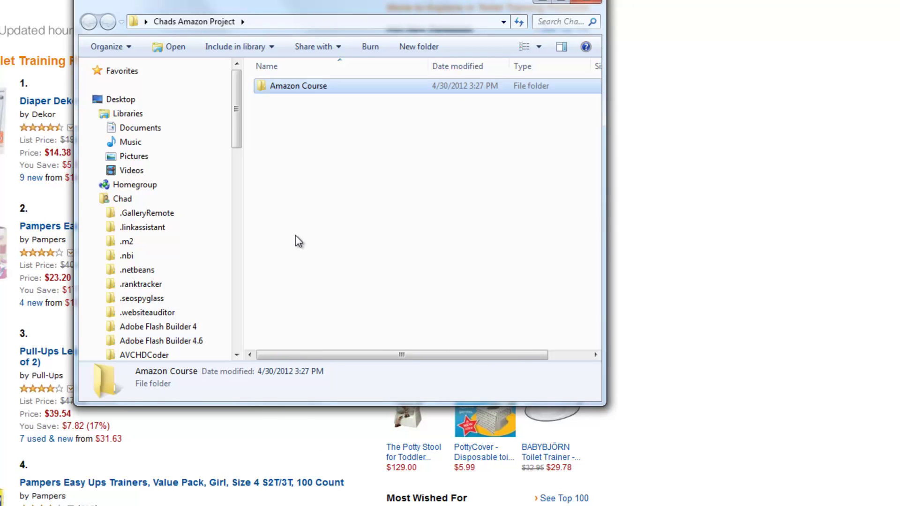
pyautogui.rightClick(299, 84)
pyautogui.click(362, 394)
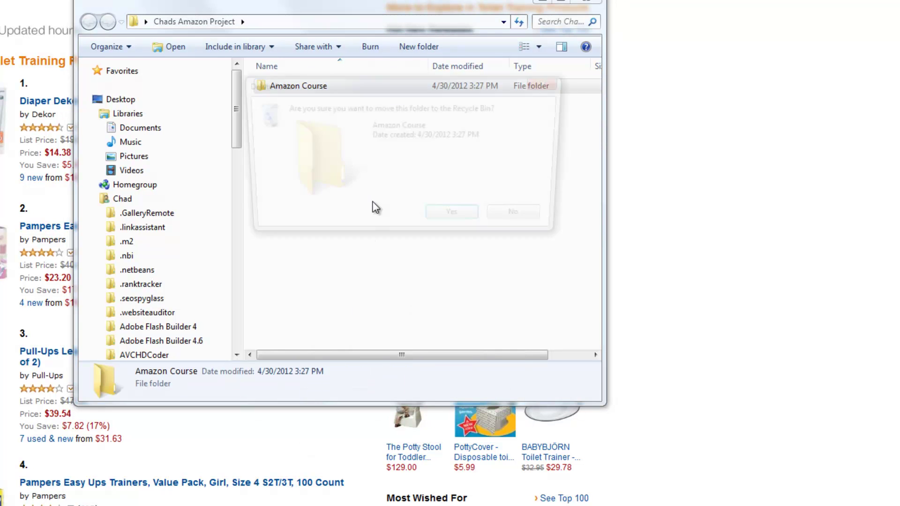
pyautogui.click(449, 219)
# - Create a new text document named 'Task 1 - Niche Category Ideas.txt'
pyautogui.rightClick(282, 92)
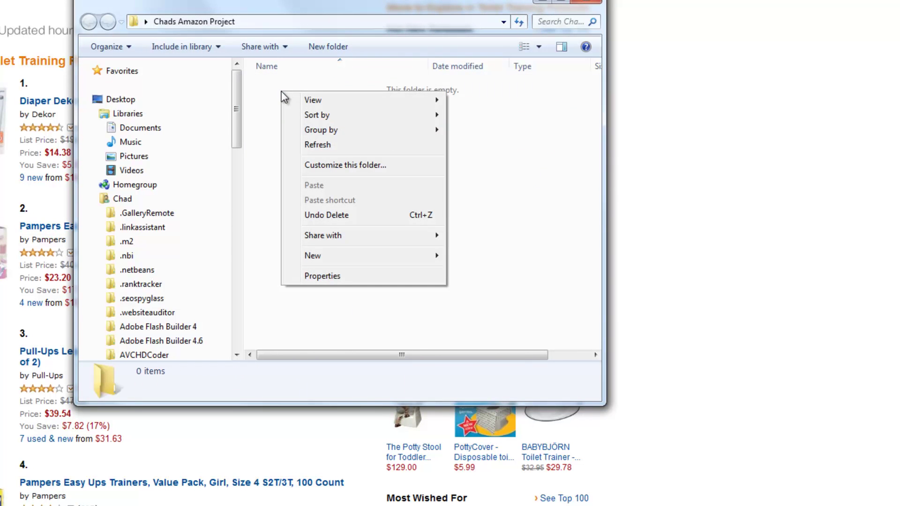
pyautogui.moveTo(351, 258)
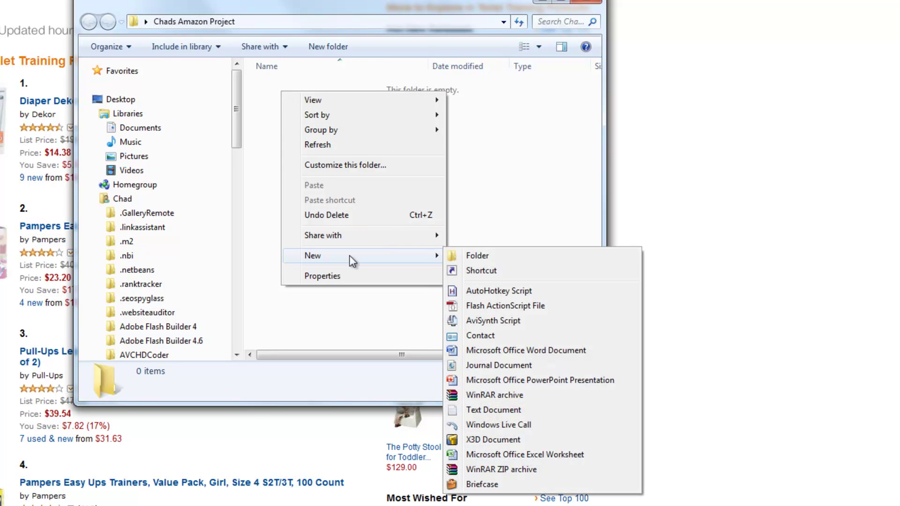
pyautogui.click(491, 412)
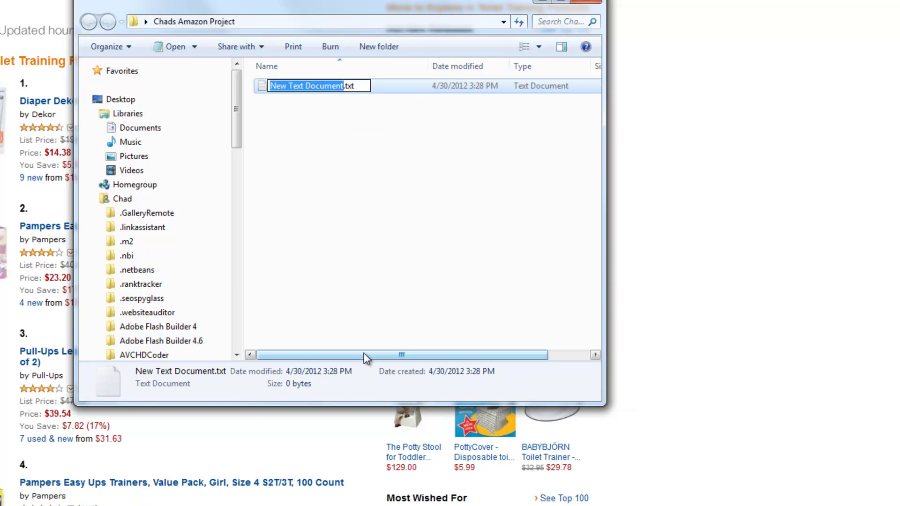
pyautogui.write('Task 1')
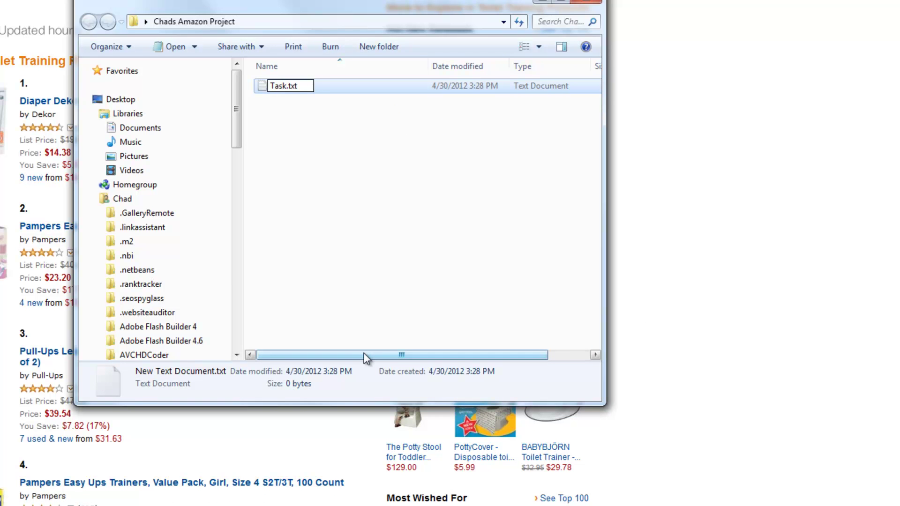
pyautogui.write(' - ')
pyautogui.write('Niche c')
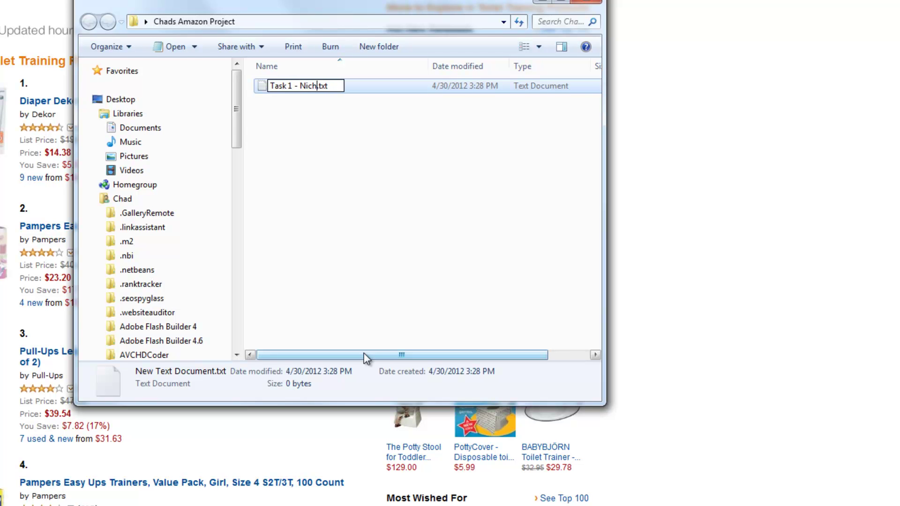
pyautogui.write('ategory Ideas')
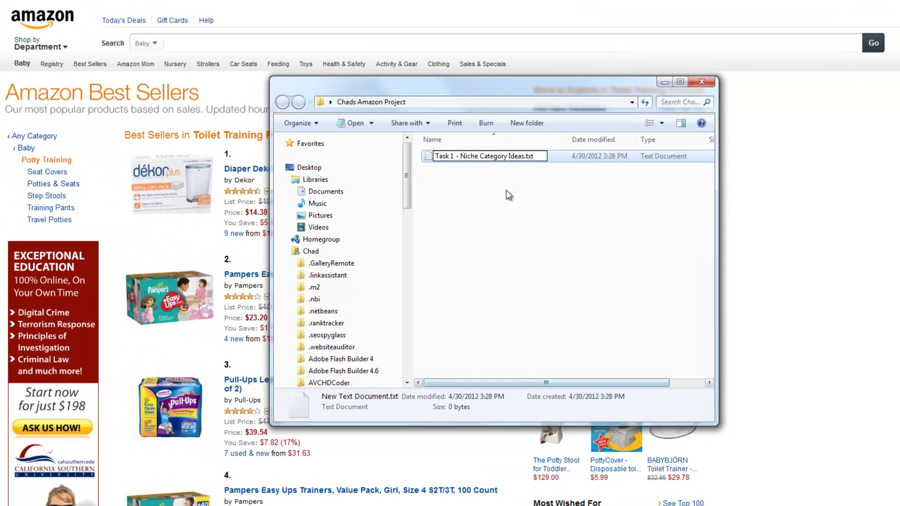
pyautogui.click(381, 137)
# - Open the Task 1 file in Notepad and list baby potties, baby seats, baby step stolls, travel potties
pyautogui.doubleClick(489, 160)
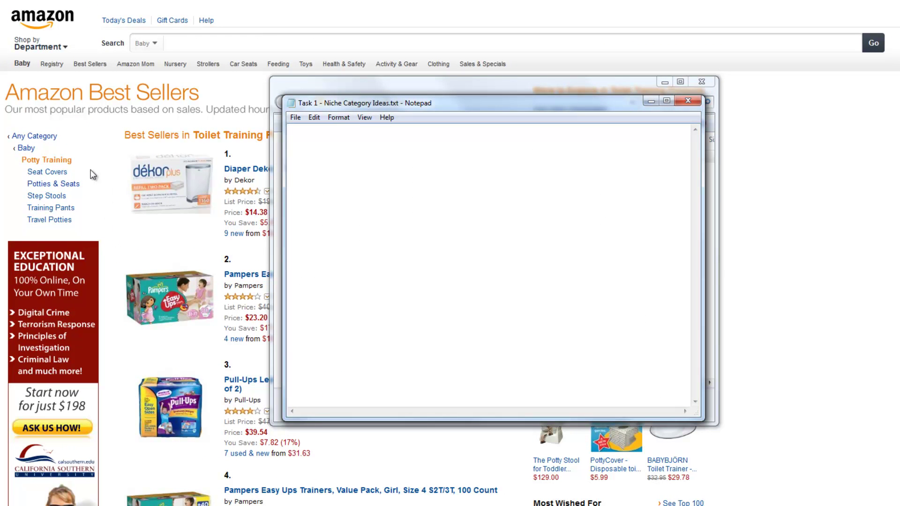
pyautogui.click(351, 168)
pyautogui.write('baby potties')
pyautogui.press('Return')
pyautogui.write('baby seats')
pyautogui.press('Return')
pyautogui.write('baby step stolls')
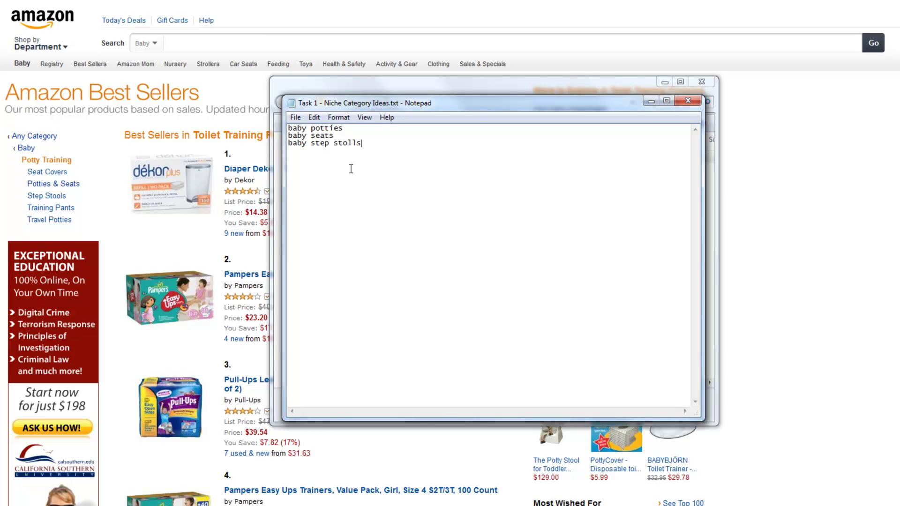
pyautogui.press('Return')
pyautogui.write('travel potties')
pyautogui.press('Return')
# - Go from all categories through Electronics, Computers & Add-Ons and Computer Accessories to Computer Speakers
pyautogui.click(32, 138)
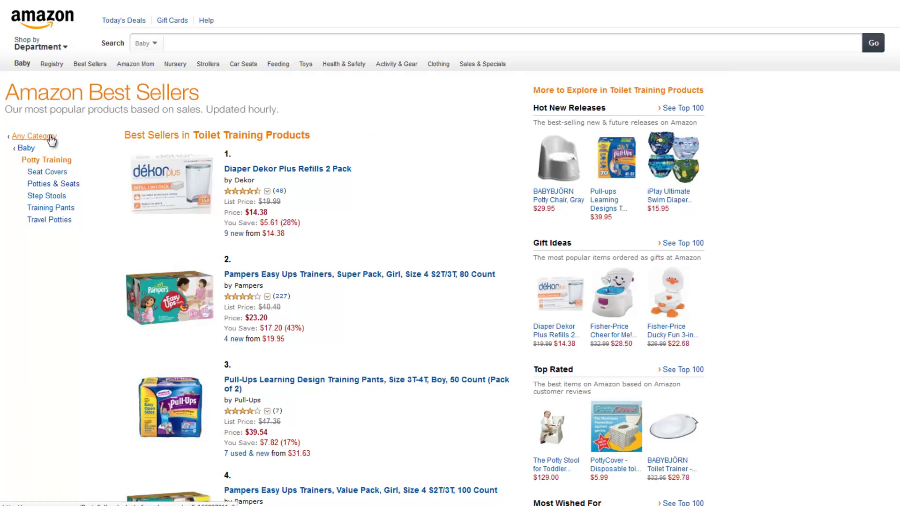
pyautogui.click(40, 137)
pyautogui.click(50, 139)
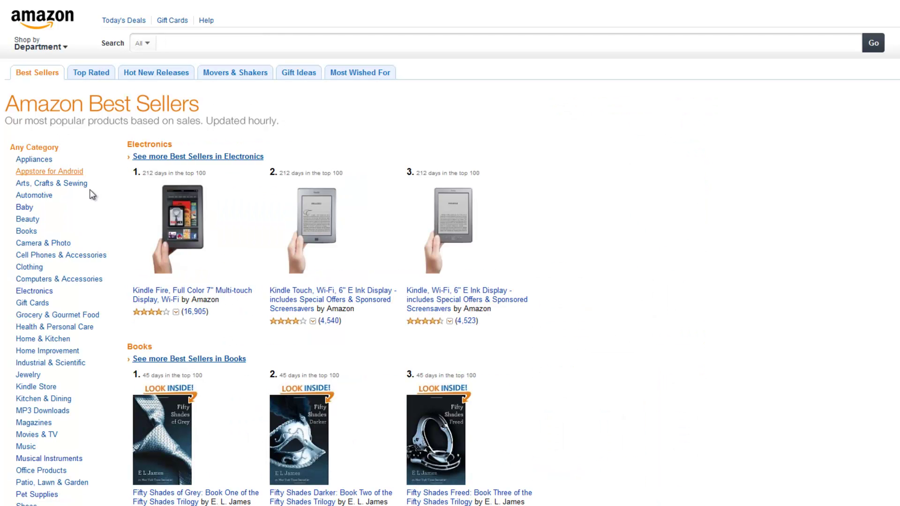
pyautogui.click(37, 292)
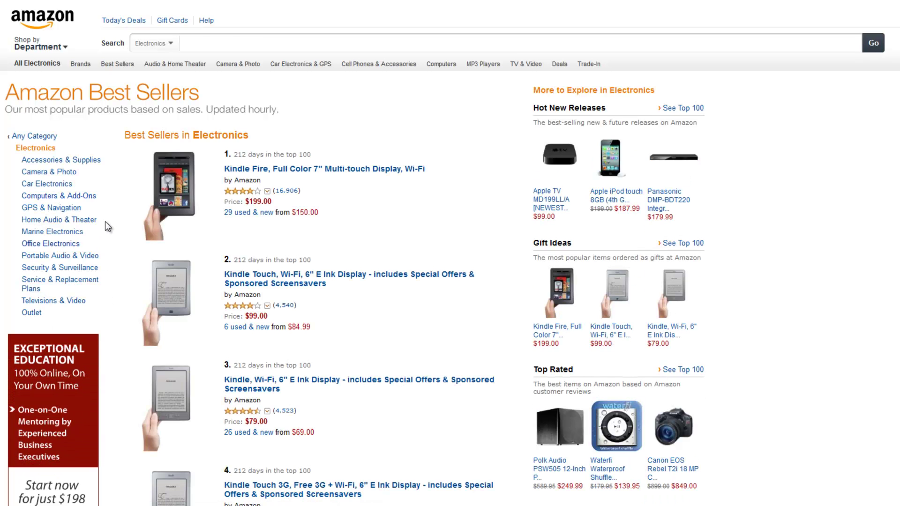
pyautogui.click(62, 197)
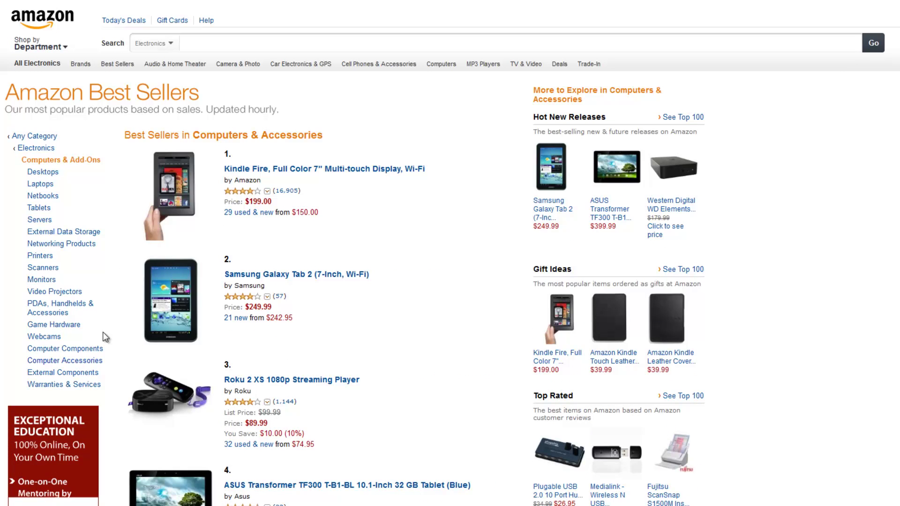
pyautogui.click(80, 362)
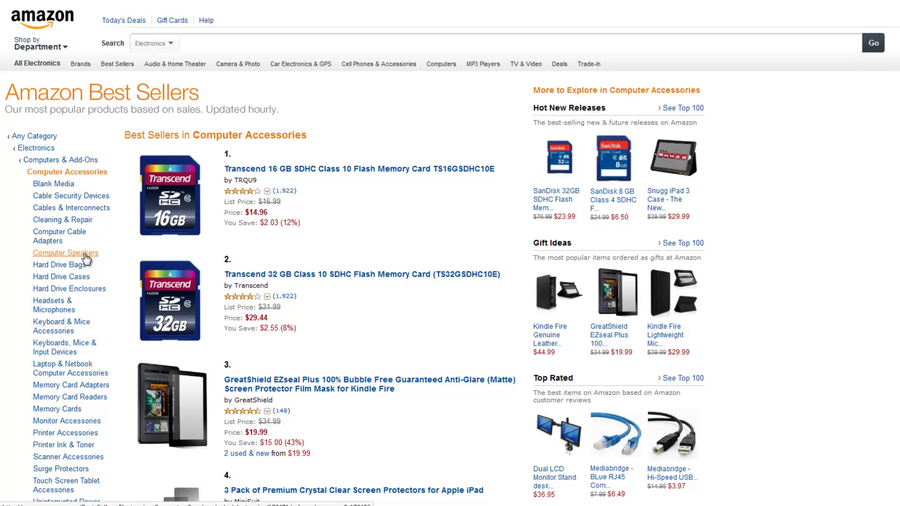
pyautogui.click(86, 256)
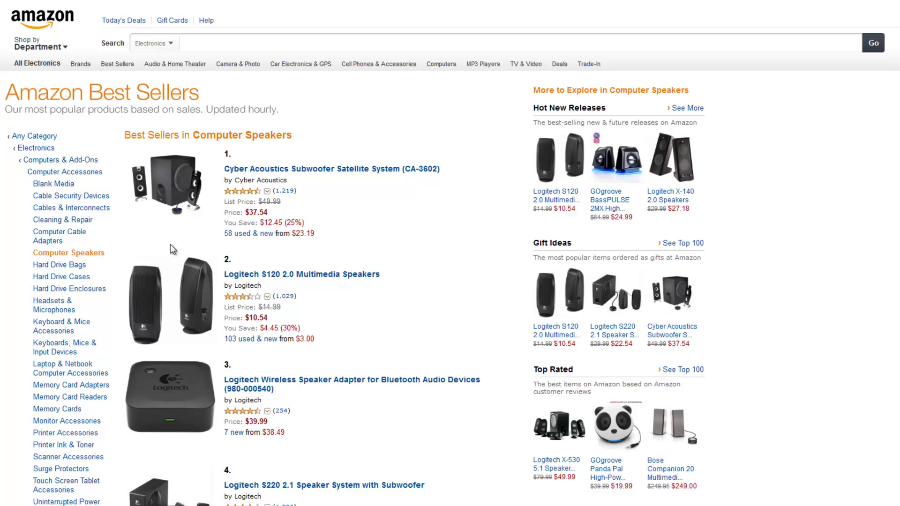
# - Type 'computer speakers' on the fifth line of the Notepad list, fixing typos
pyautogui.hotkey('alt', 'Tab')
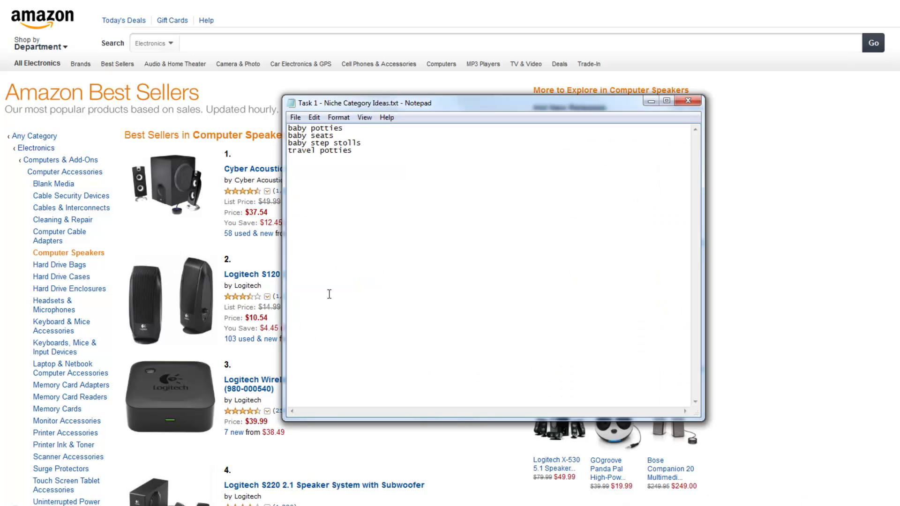
pyautogui.write('Computer')
pyautogui.press('BackSpace')
pyautogui.press('BackSpace')
pyautogui.press('BackSpace')
pyautogui.press('BackSpace')
pyautogui.press('BackSpace')
pyautogui.press('BackSpace')
pyautogui.press('BackSpace')
pyautogui.press('BackSpace')
pyautogui.write('computer stea')
pyautogui.press('BackSpace')
pyautogui.press('BackSpace')
pyautogui.press('BackSpace')
pyautogui.press('BackSpace')
pyautogui.write('speakers')
# - Go from all categories to Toys & Games, then to its Electronics for Kids list
pyautogui.click(34, 140)
pyautogui.click(34, 137)
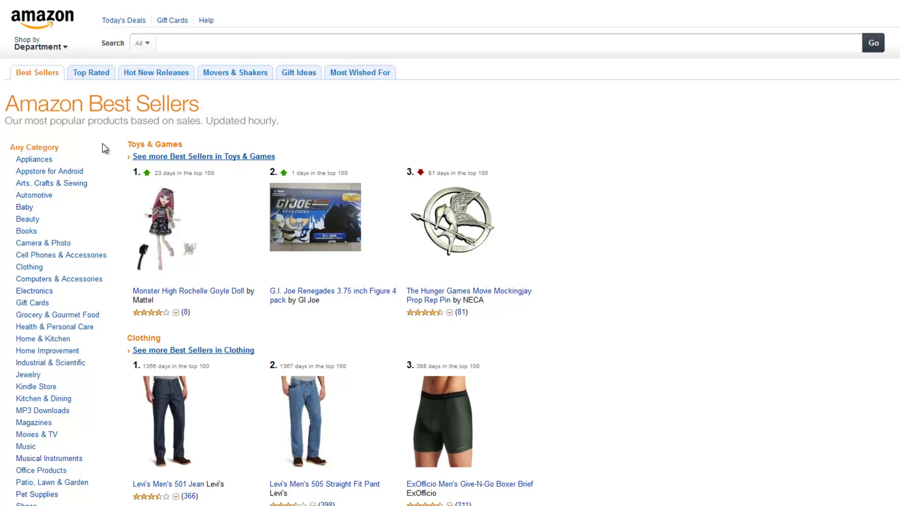
pyautogui.scroll(-4, 107, 169)
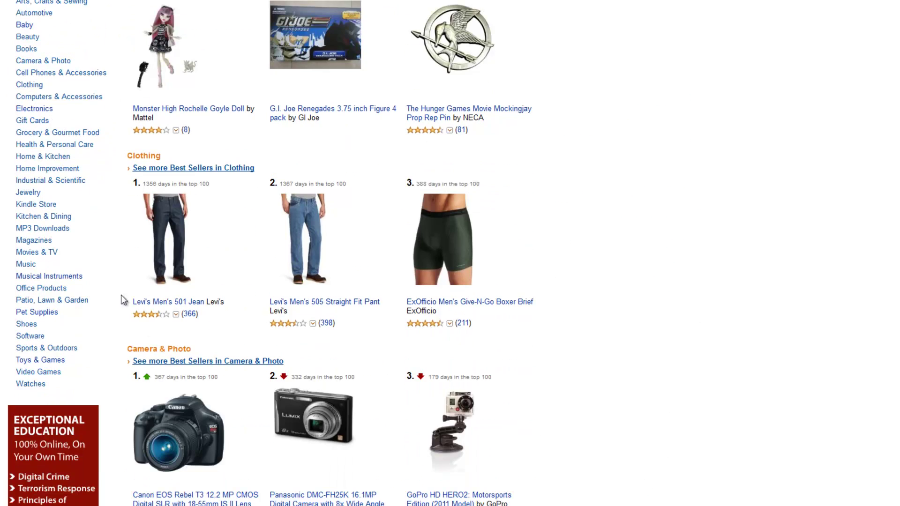
pyautogui.click(47, 362)
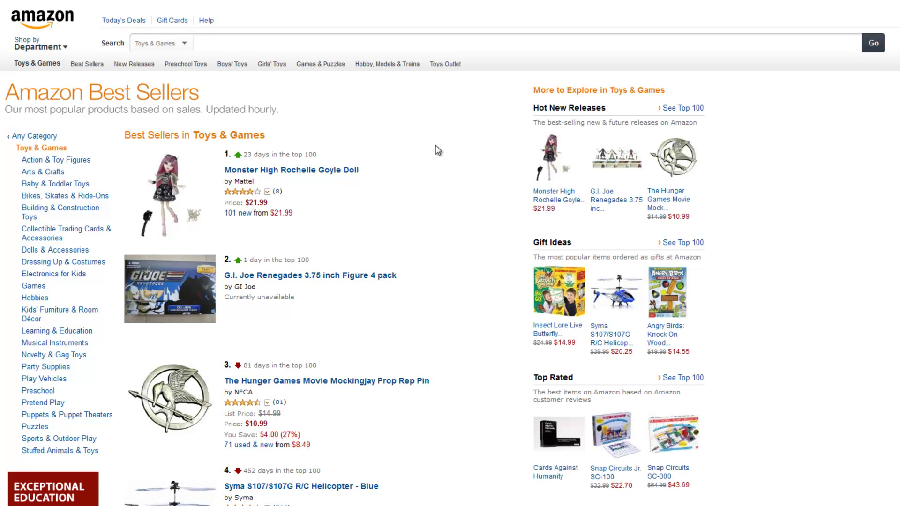
pyautogui.click(67, 275)
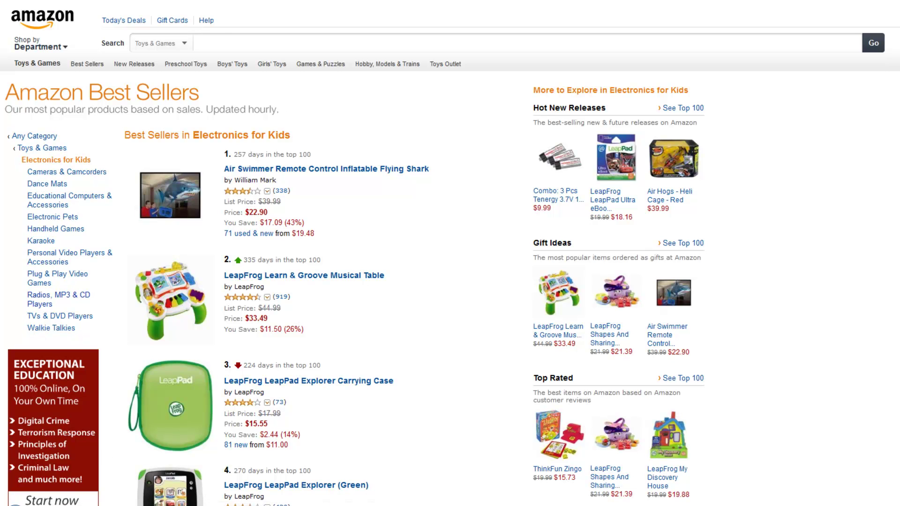
# - Add 'kids walkie talkies' as a new line in the Notepad list
pyautogui.hotkey('alt', 'Tab')
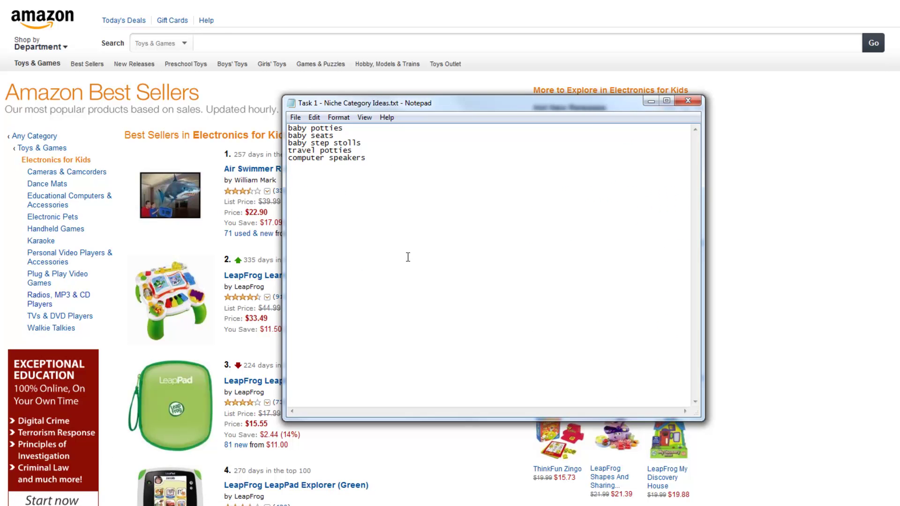
pyautogui.write('kids walkie talkies')
pyautogui.press('Return')
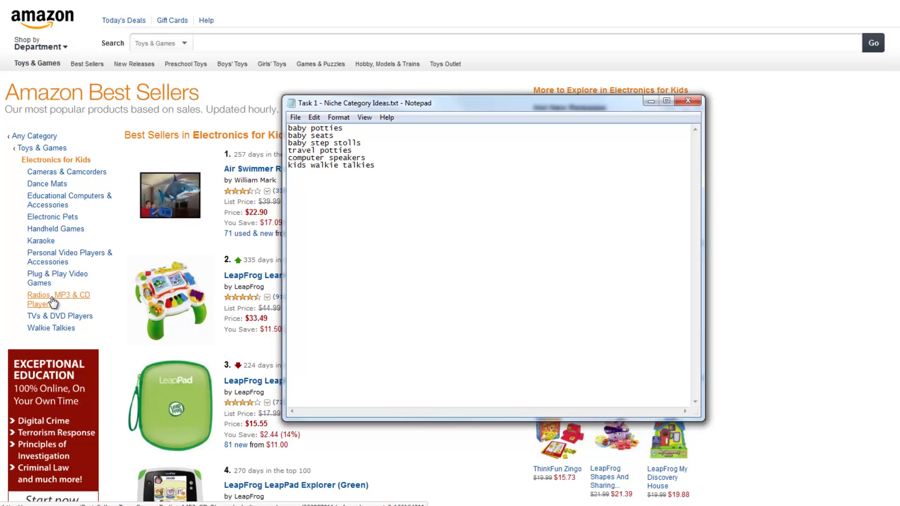
# - After viewing Educational Computers & Accessories best sellers, add 'electronics for kids' and 'kids karaoke'
pyautogui.click(55, 211)
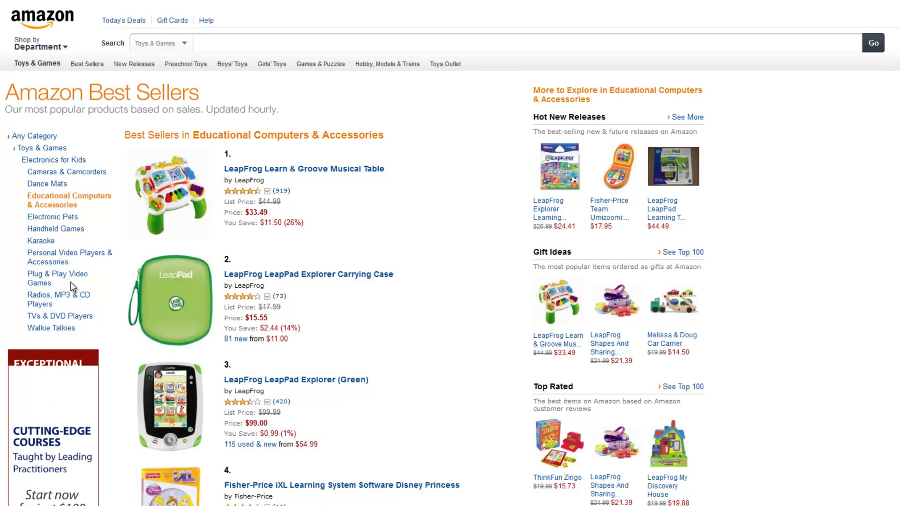
pyautogui.hotkey('alt', 'Tab')
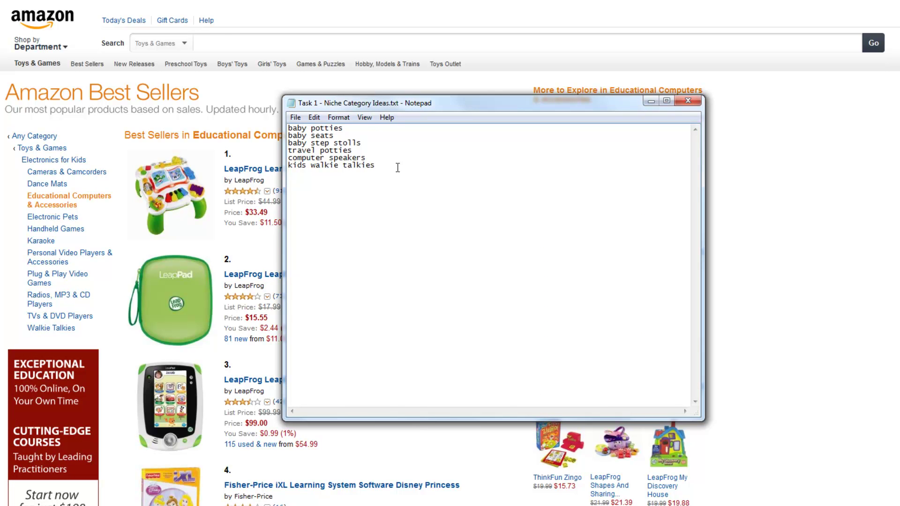
pyautogui.write('electronics for kids')
pyautogui.write('ki')
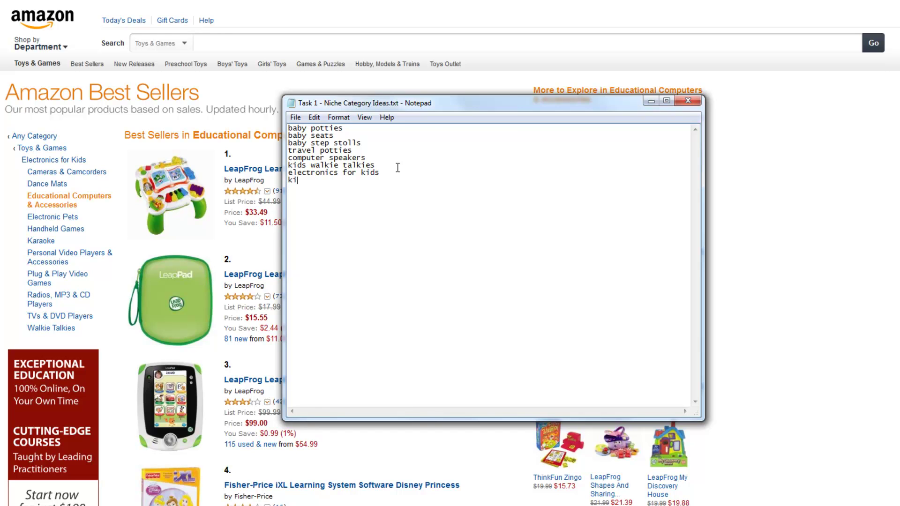
pyautogui.write('ds karaoke')
pyautogui.press('Return')
# - Navigate from all categories through Baby to the Baby Strollers best sellers
pyautogui.click(26, 136)
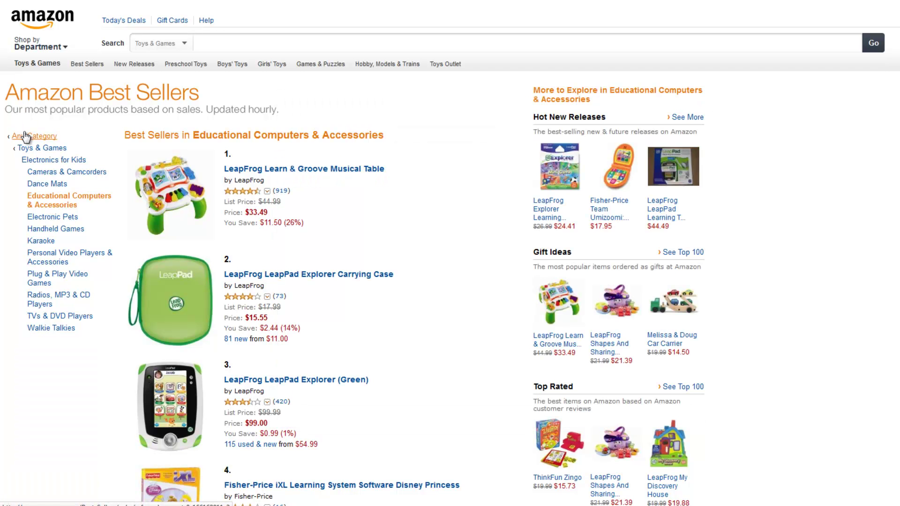
pyautogui.click(26, 136)
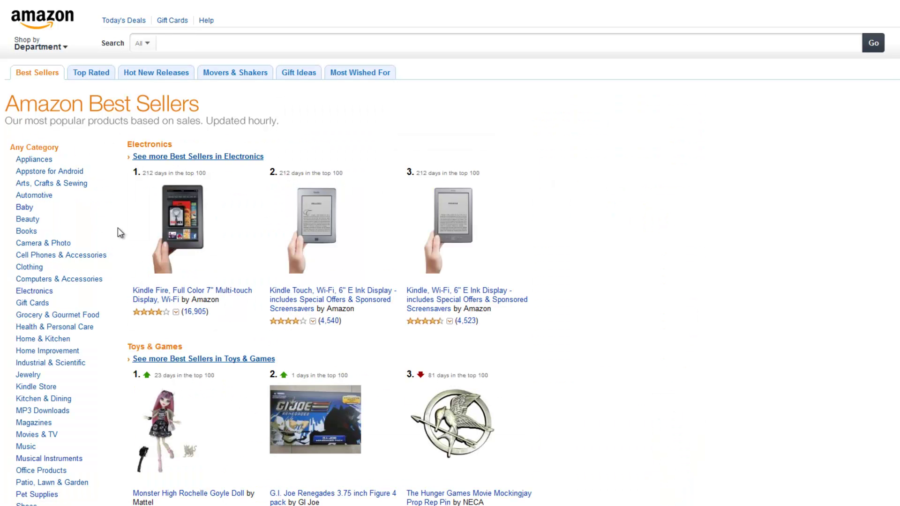
pyautogui.scroll(-3, 119, 235)
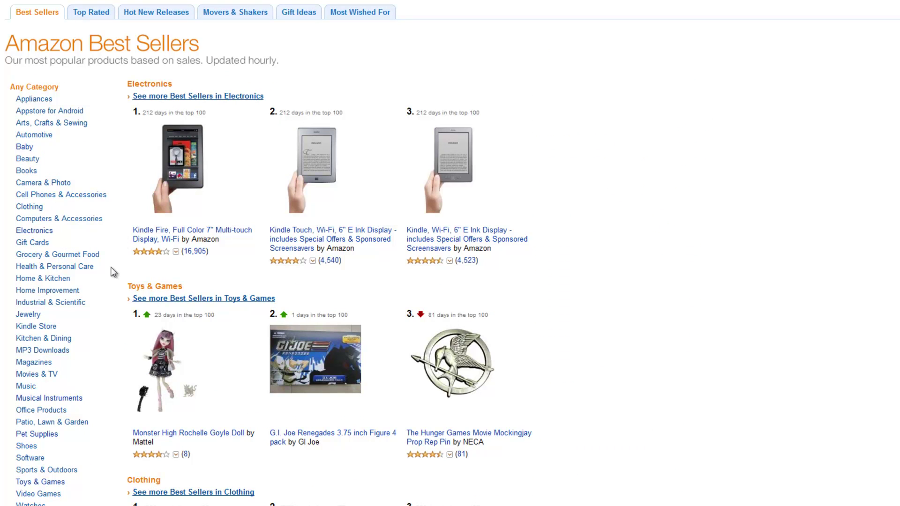
pyautogui.click(25, 147)
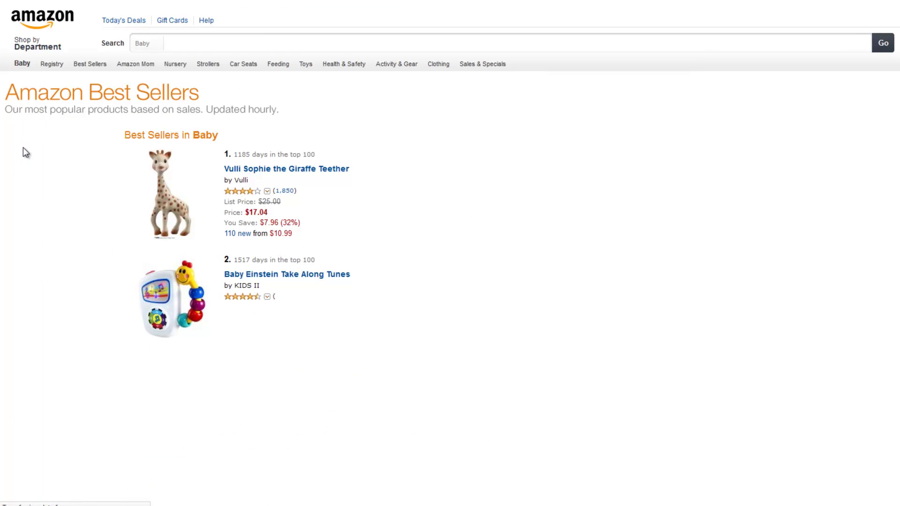
pyautogui.click(33, 318)
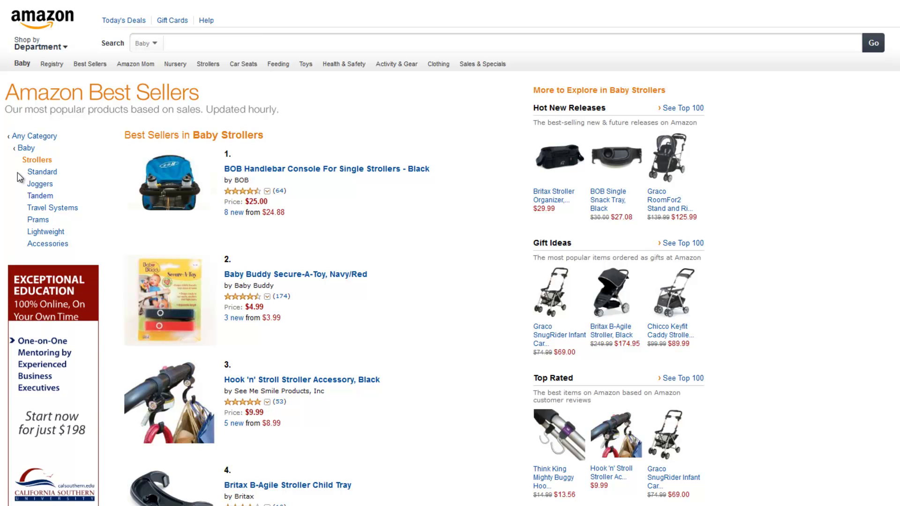
# - Highlight the Standard, Joggers and Tandem stroller types to note them
pyautogui.moveTo(18, 173); pyautogui.dragTo(76, 195)
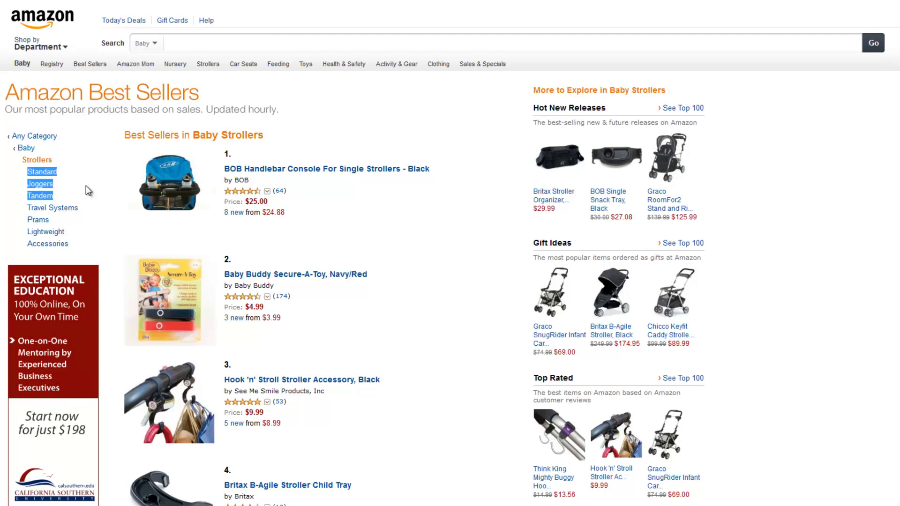
pyautogui.click(85, 186)
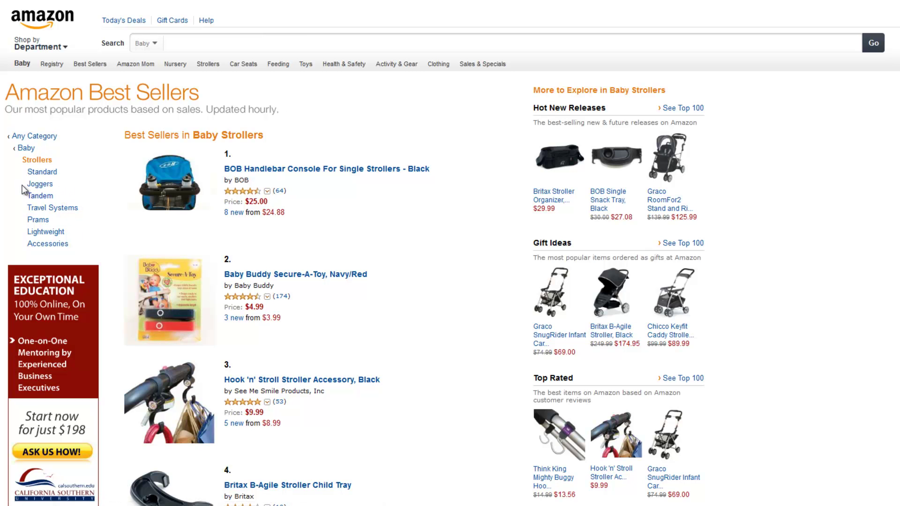
pyautogui.moveTo(18, 172); pyautogui.dragTo(66, 193)
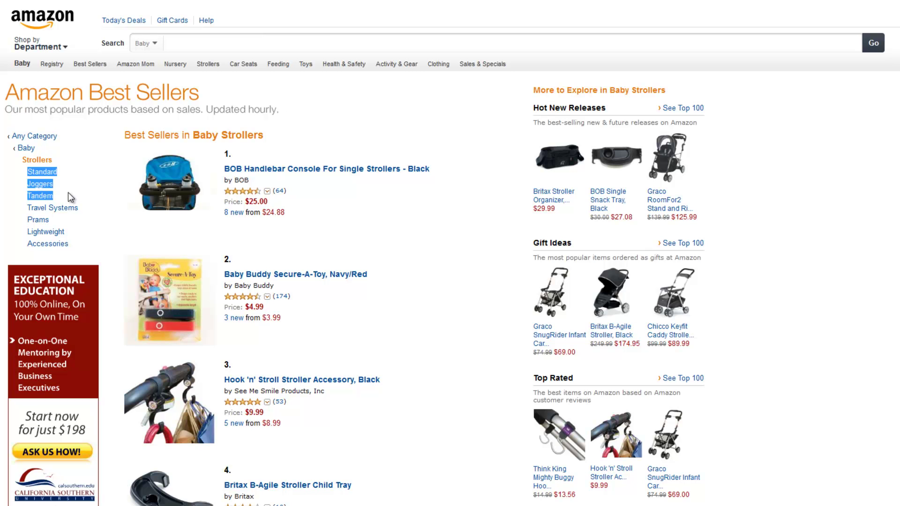
pyautogui.click(78, 196)
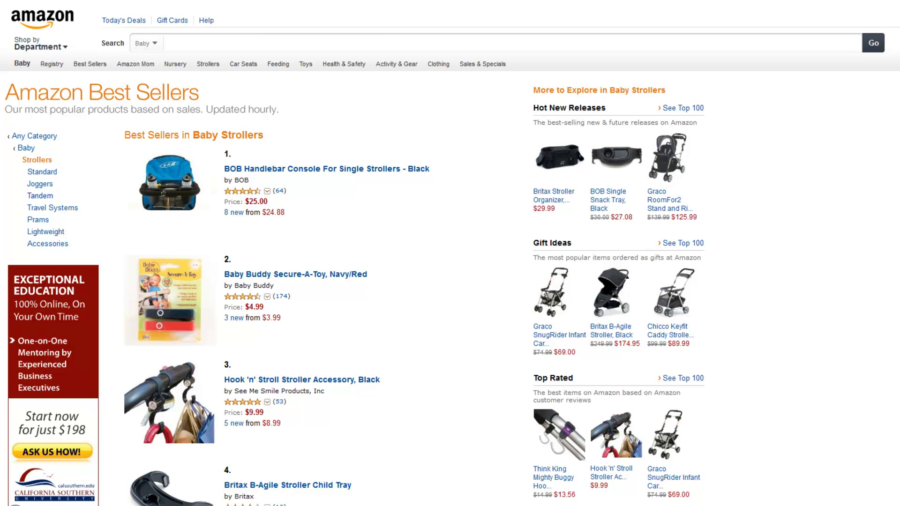
# - Type standard, jogger, lightweight, tandem and double strollers as lines in the Notepad list
pyautogui.hotkey('alt', 'Tab')
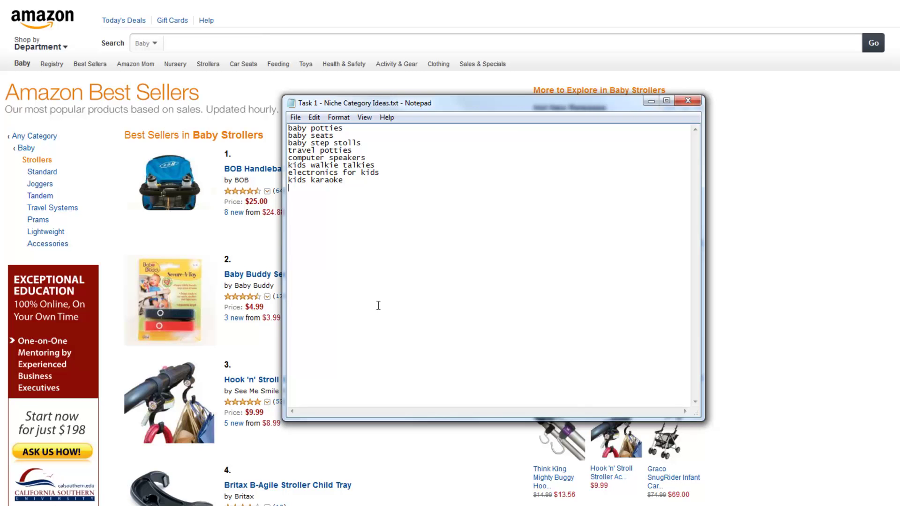
pyautogui.write('standard str')
pyautogui.write('ollers ')
pyautogui.write('jogger strol')
pyautogui.write('lers')
pyautogui.press('Return')
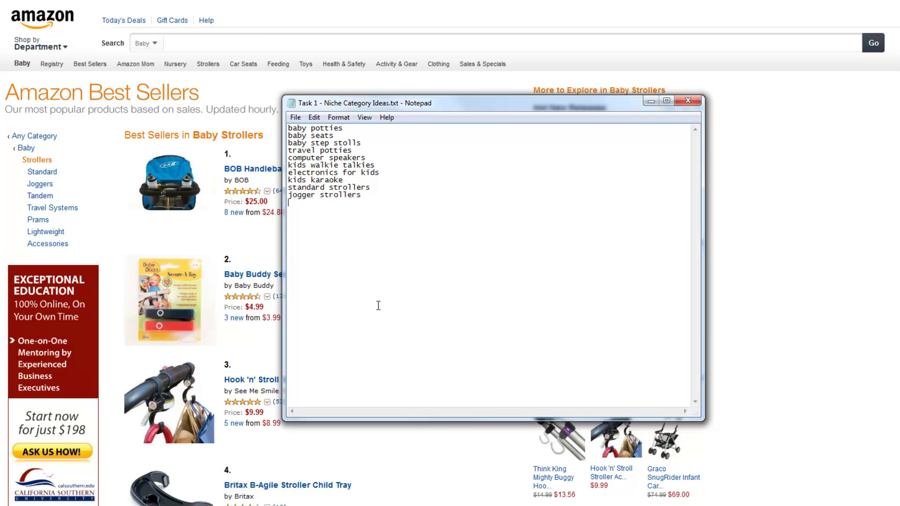
pyautogui.write('lightweight strollers')
pyautogui.press('Return')
pyautogui.write('tran')
pyautogui.press('BackSpace')
pyautogui.press('BackSpace')
pyautogui.press('BackSpace')
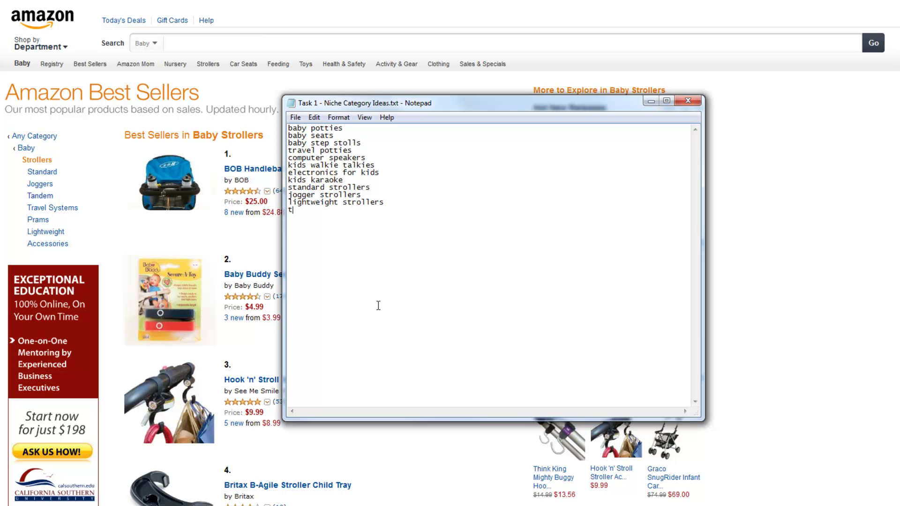
pyautogui.write('andem strollers')
pyautogui.press('Return')
pyautogui.write('double strol')
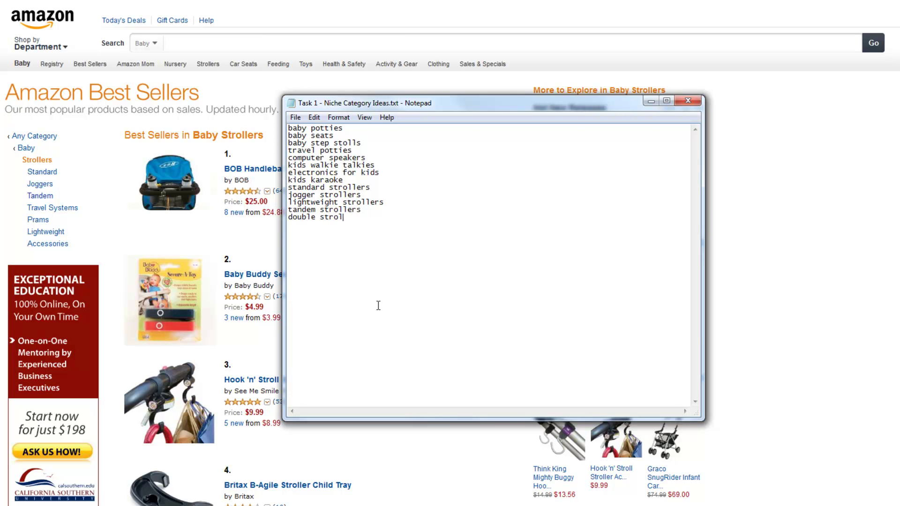
pyautogui.write('lers')
# - Bring back the best sellers page, choose Home & Kitchen, and check the top Breville JE98XL's $134.99 price
pyautogui.click(39, 136)
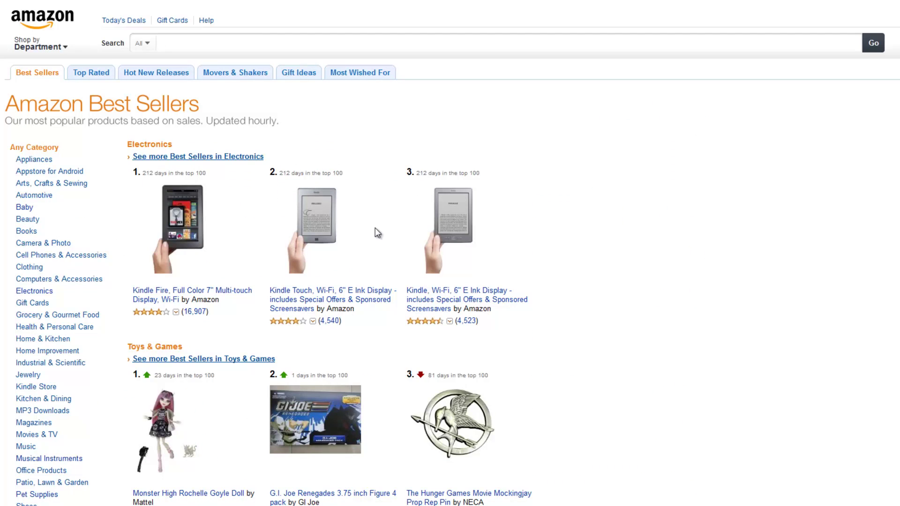
pyautogui.click(55, 343)
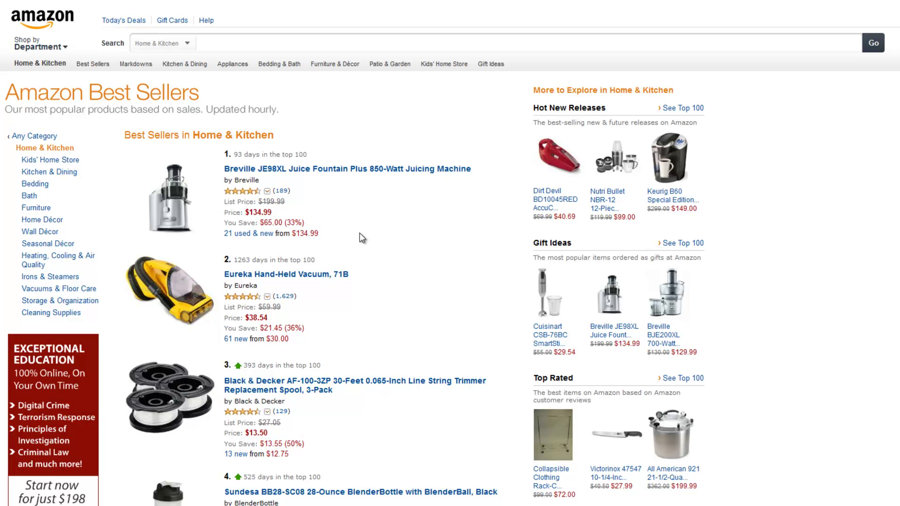
pyautogui.moveTo(279, 211); pyautogui.dragTo(244, 214)
pyautogui.click(291, 209)
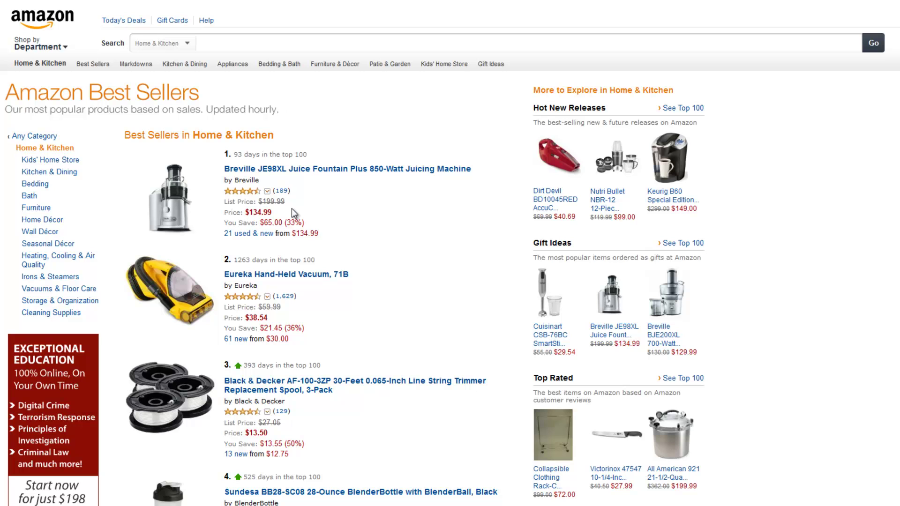